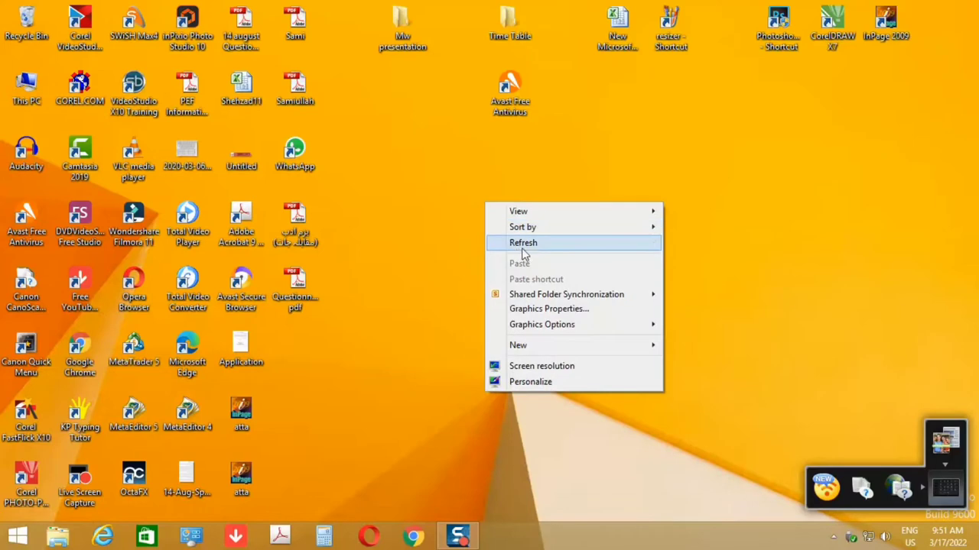
# Refresh the desktop, open the full Canon Quick Menu, and scan the photos on the scanner with Photo Scan
pyautogui.click(526, 243)
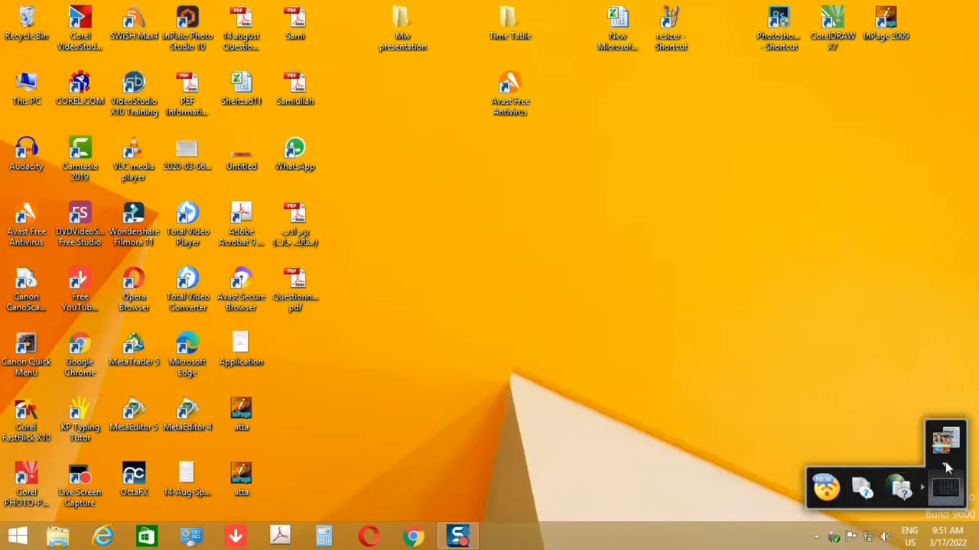
pyautogui.click(945, 491)
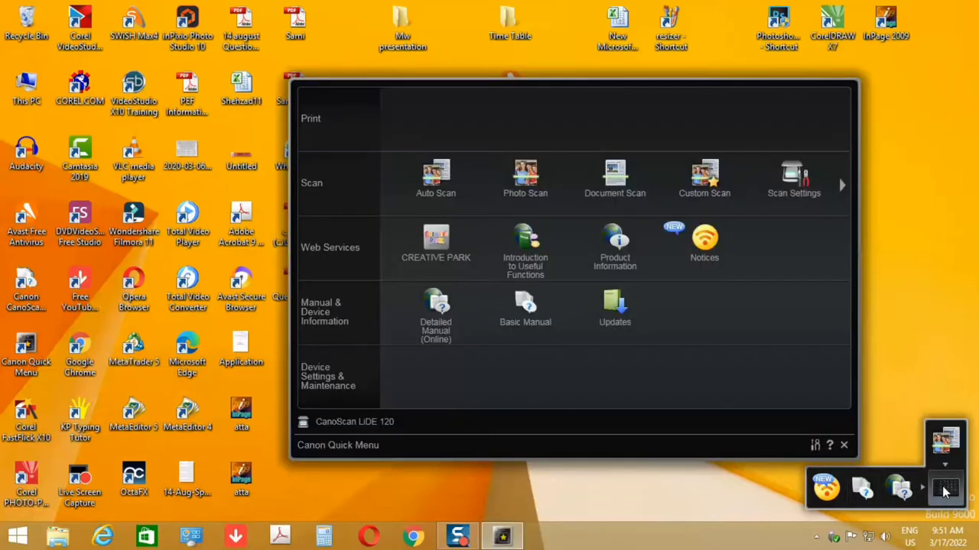
pyautogui.moveTo(594, 90); pyautogui.dragTo(518, 46)
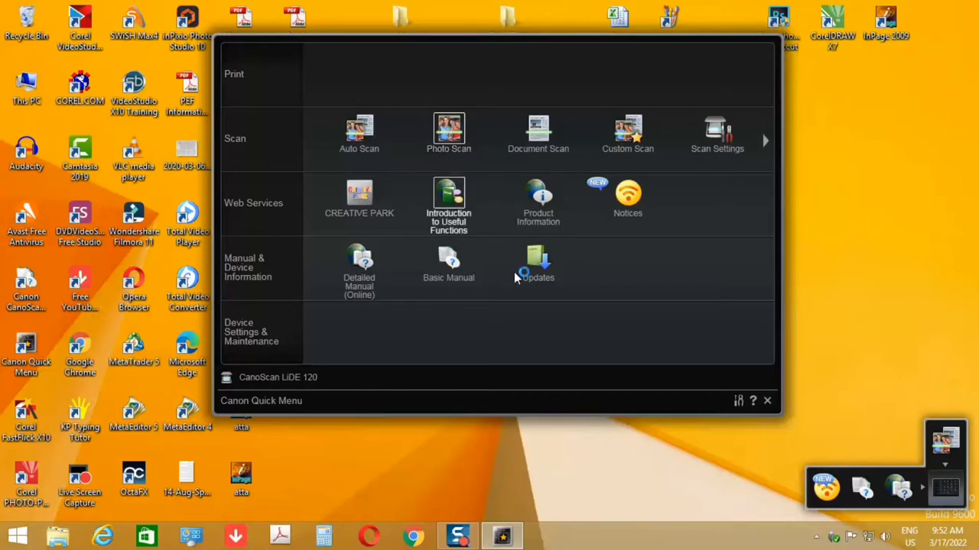
pyautogui.click(458, 139)
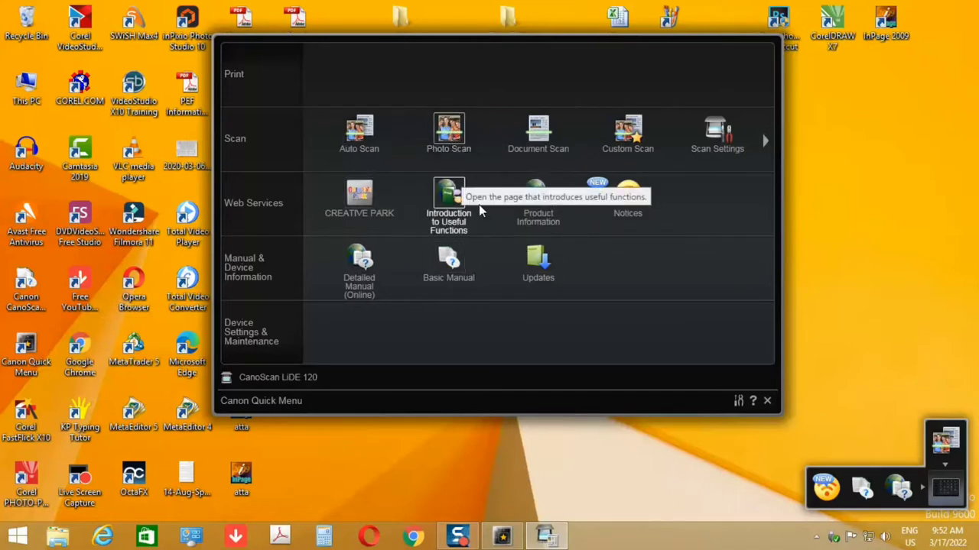
pyautogui.click(450, 136)
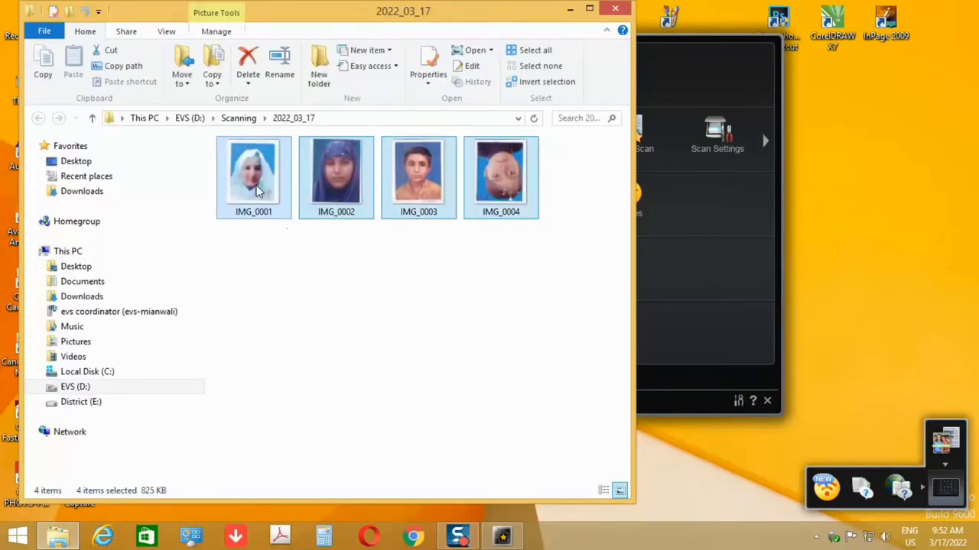
# Check the scanned photos in the 2022_03_17 folder and refresh the folder view
pyautogui.click(417, 207)
pyautogui.click(499, 211)
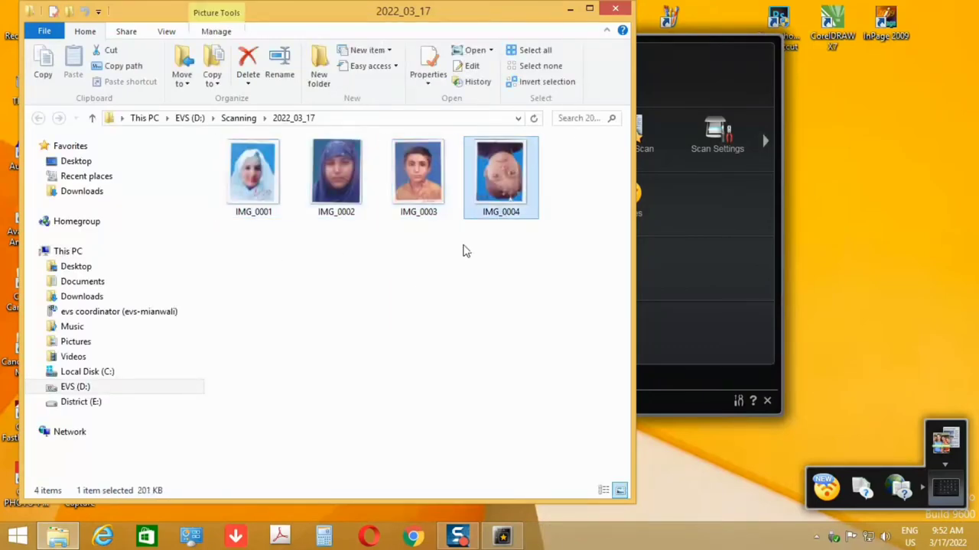
pyautogui.click(398, 291)
pyautogui.rightClick(297, 273)
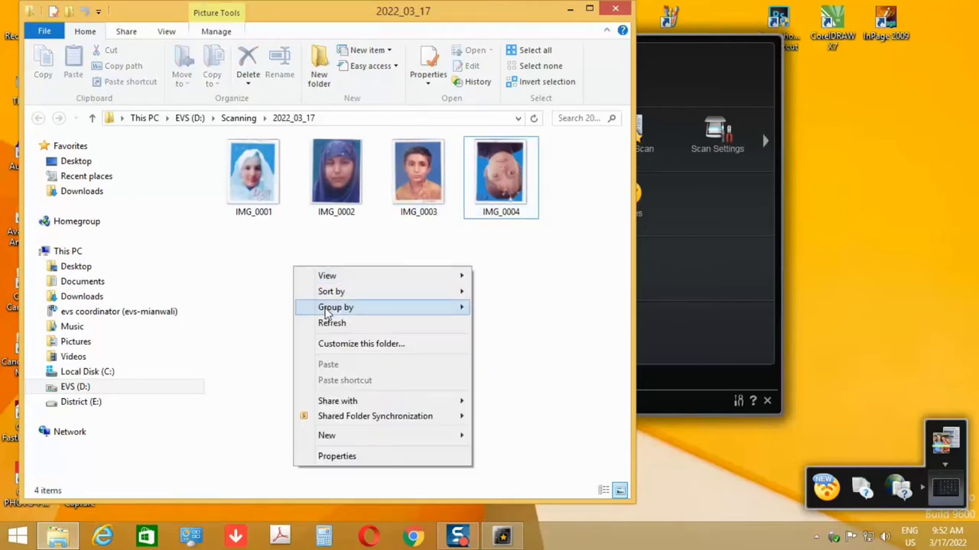
pyautogui.click(334, 324)
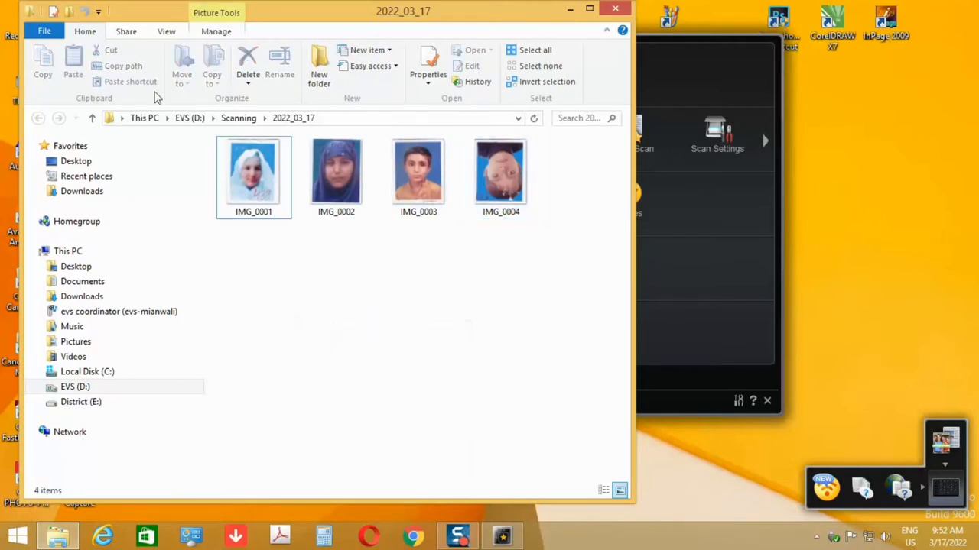
# Go up to the Scanning folder on drive D and reopen its 2022_03_17 subfolder
pyautogui.click(239, 118)
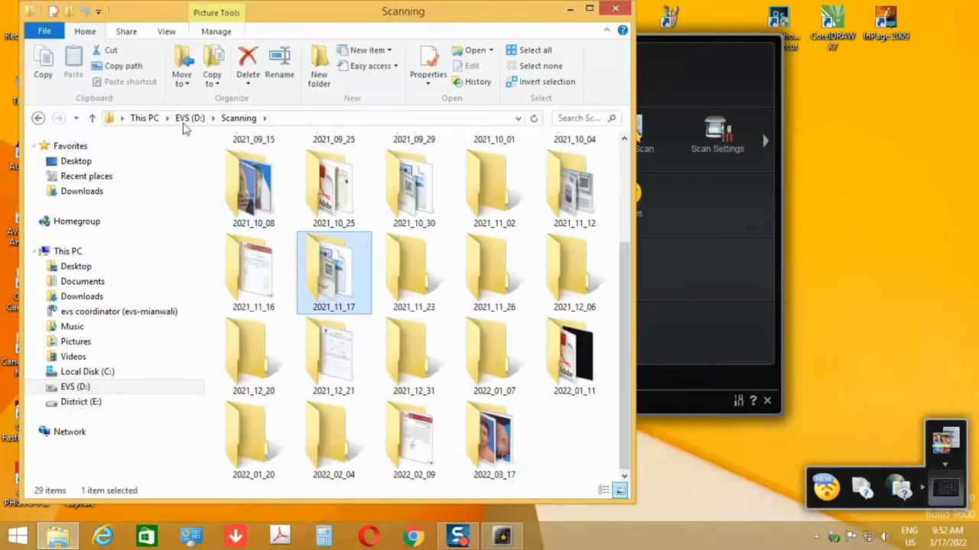
pyautogui.click(239, 118)
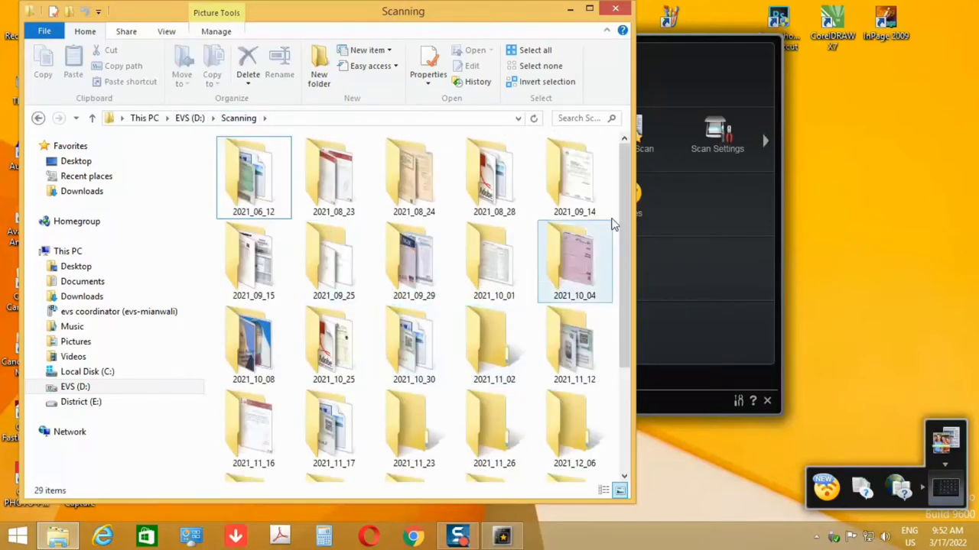
pyautogui.moveTo(630, 200); pyautogui.dragTo(623, 350)
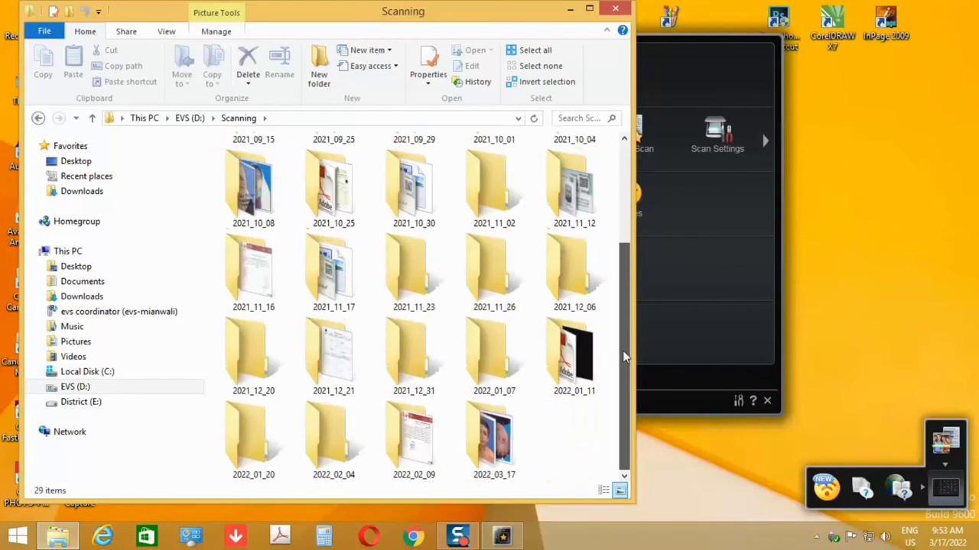
pyautogui.doubleClick(505, 457)
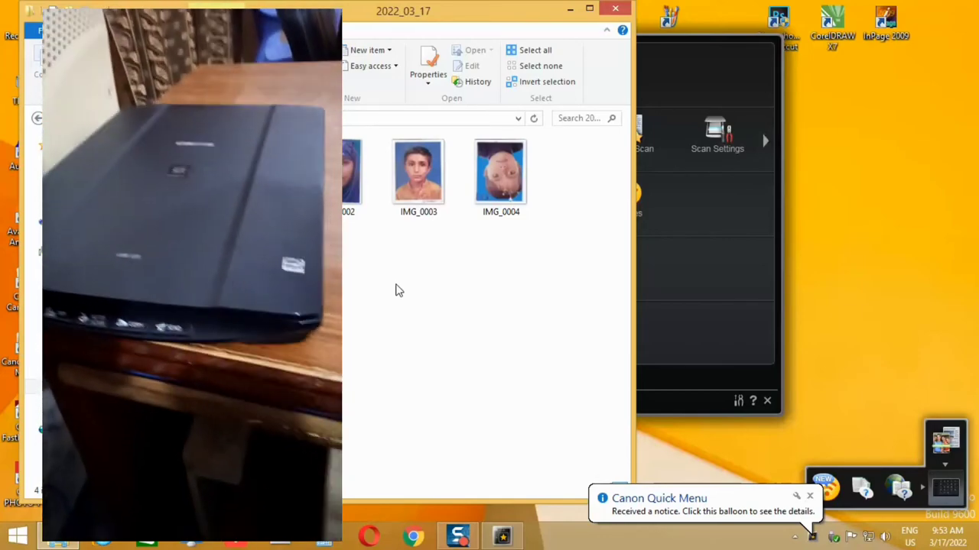
# Bring Canon Quick Menu to the front and scan the printed page with Custom Scan
pyautogui.click(670, 310)
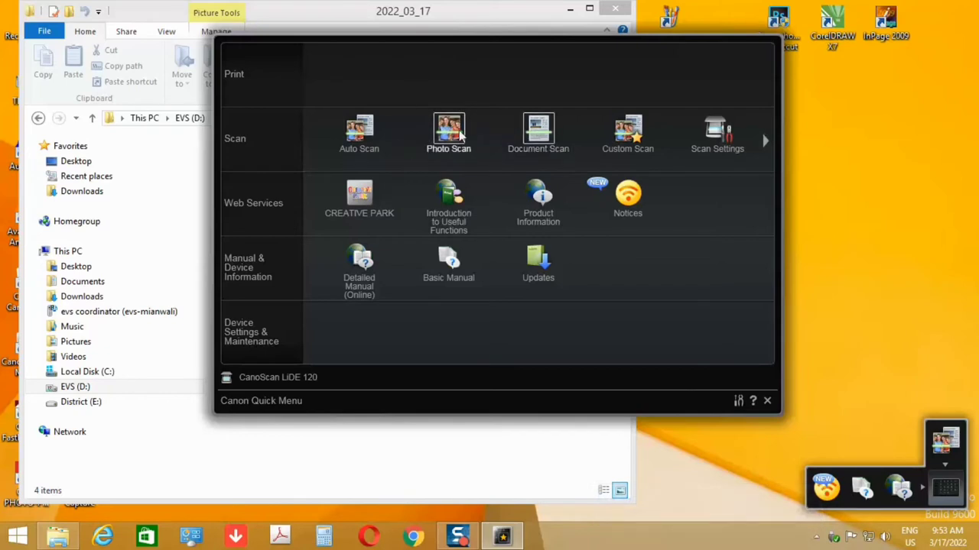
pyautogui.click(628, 134)
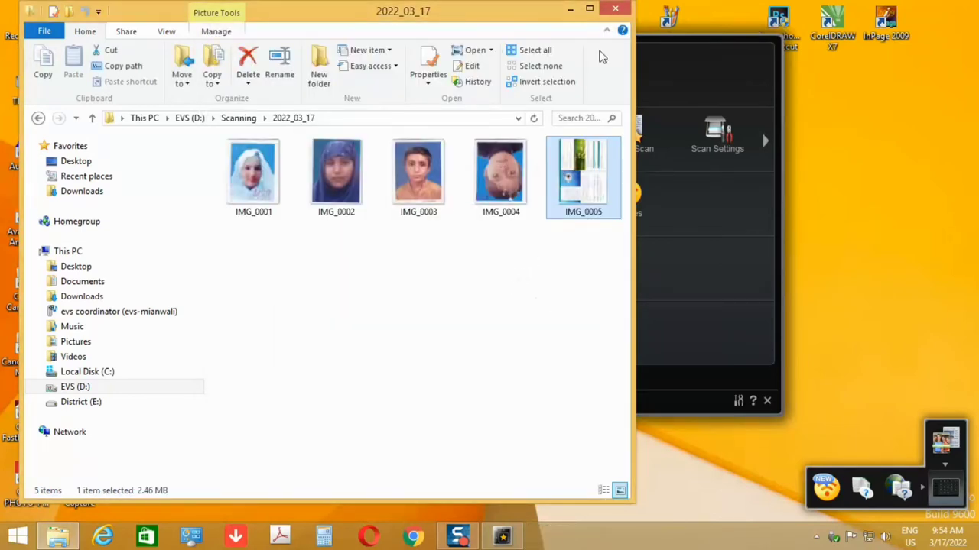
# Maximize the 2022_03_17 folder, examine the scanned page IMG_0005 up close in the photo viewer, and close the viewer
pyautogui.click(588, 9)
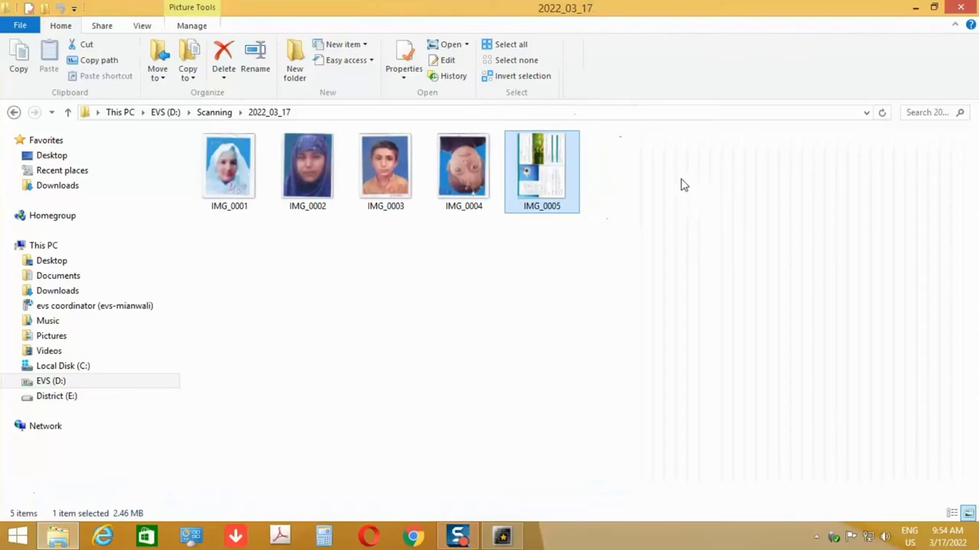
pyautogui.doubleClick(541, 173)
pyautogui.scroll(2, 535, 202)
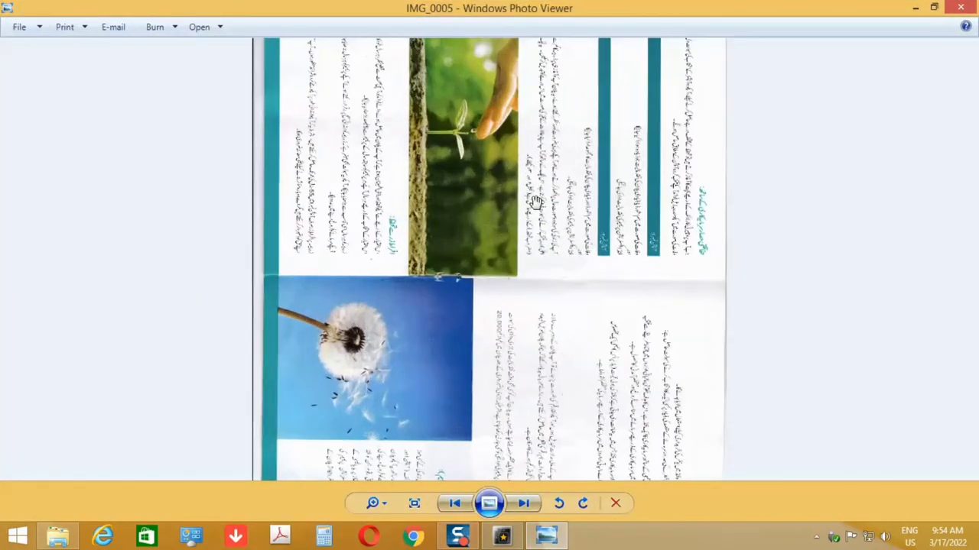
pyautogui.scroll(-2, 535, 206)
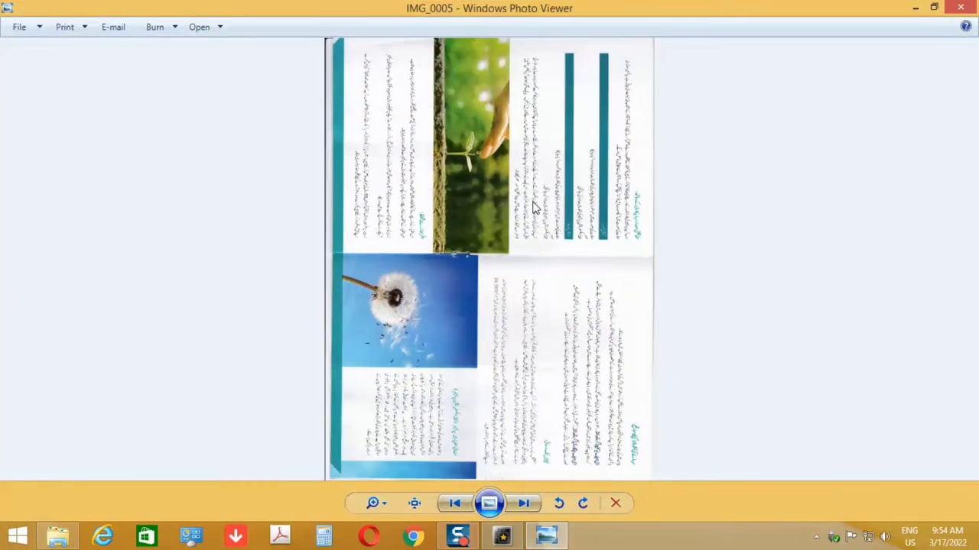
pyautogui.scroll(1, 533, 206)
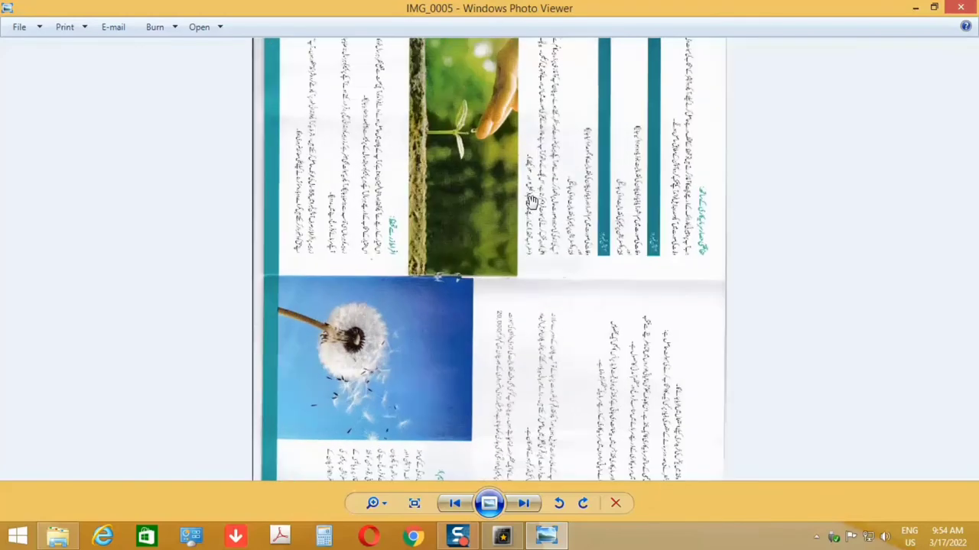
pyautogui.click(962, 8)
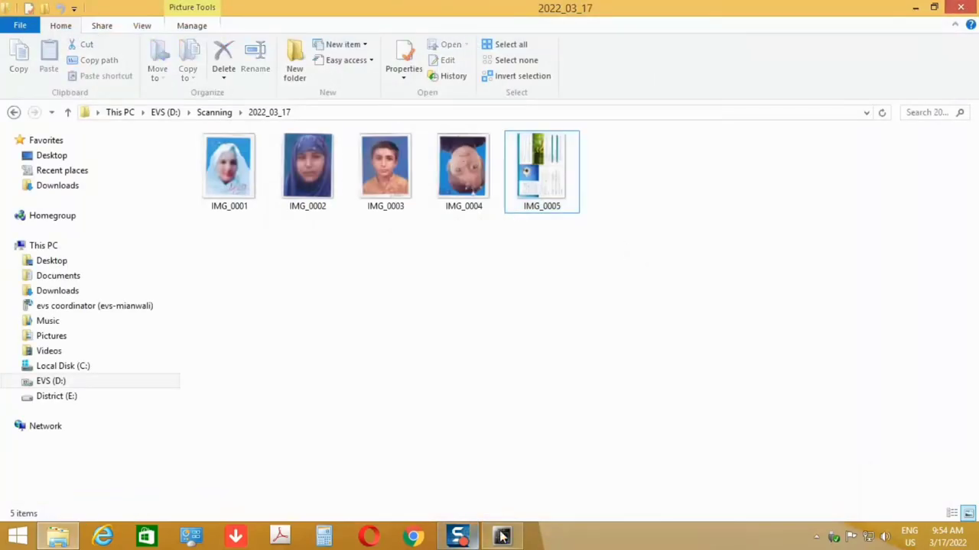
# Return to Canon Quick Menu, scan the page to PDF with Document Scan, and close the folder after checking IMG_0006
pyautogui.click(501, 536)
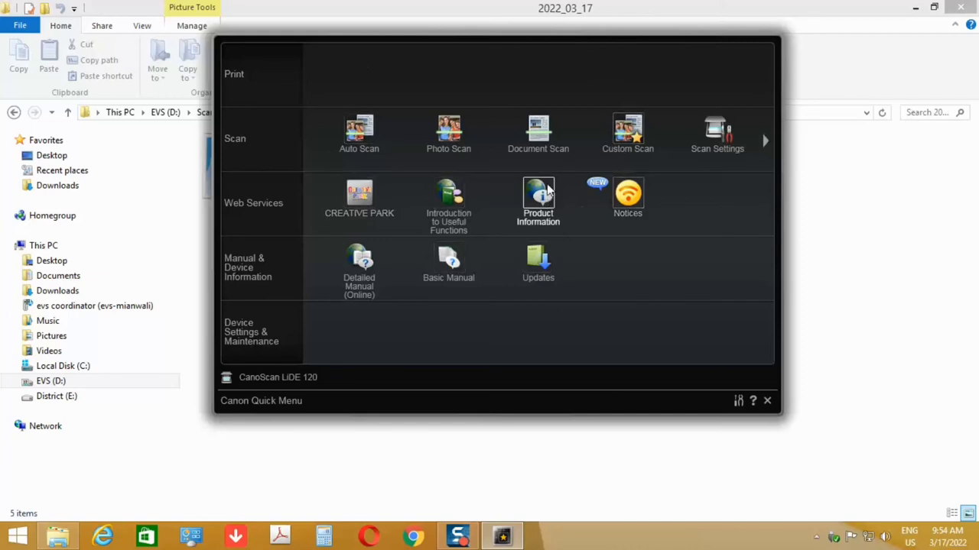
pyautogui.click(331, 148)
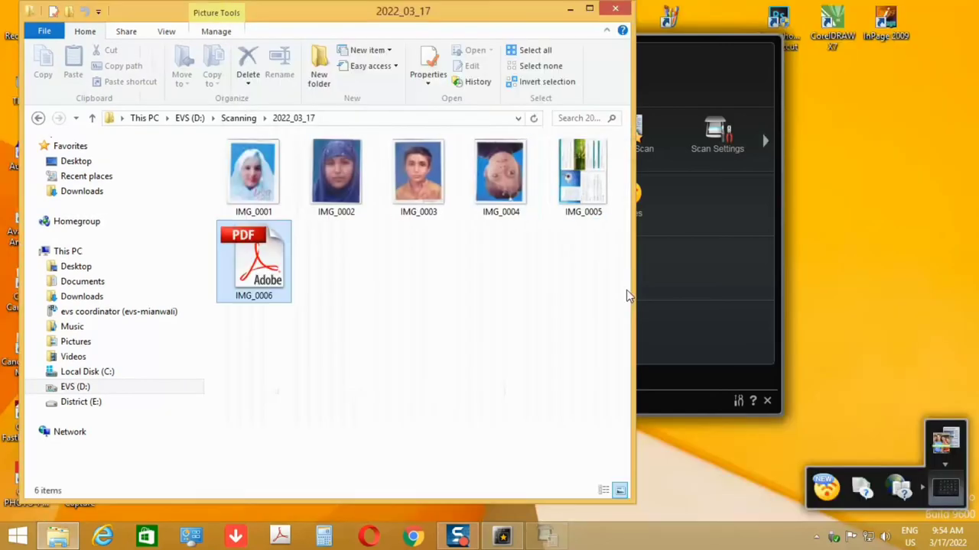
pyautogui.click(267, 289)
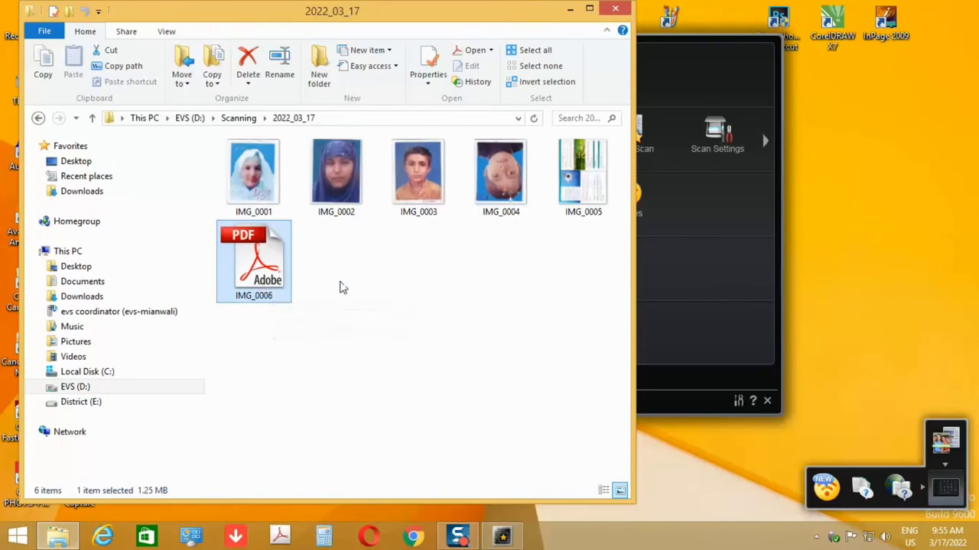
pyautogui.click(617, 10)
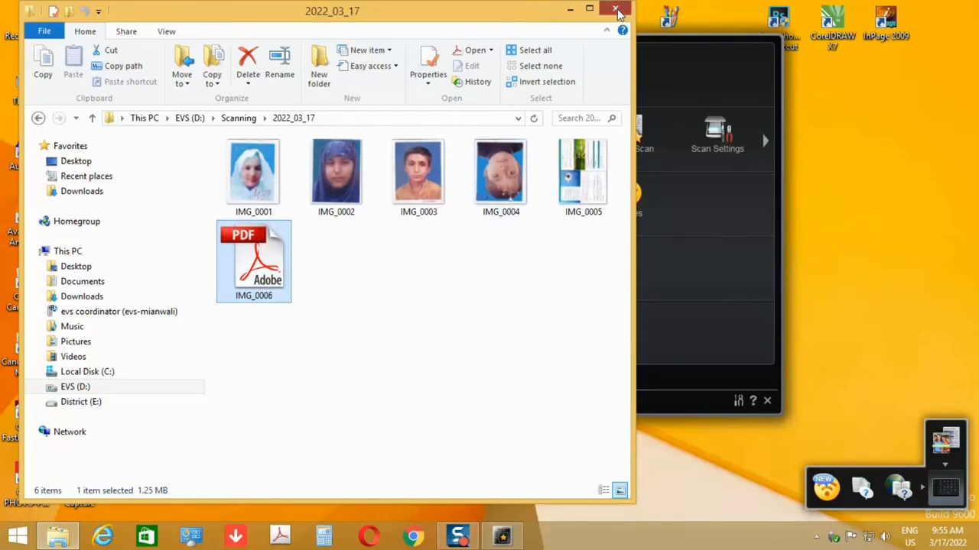
# Open the scan settings and review the Auto Scan, Photo Scan, Document Scan, Custom Scan and ScanGear options
pyautogui.click(722, 136)
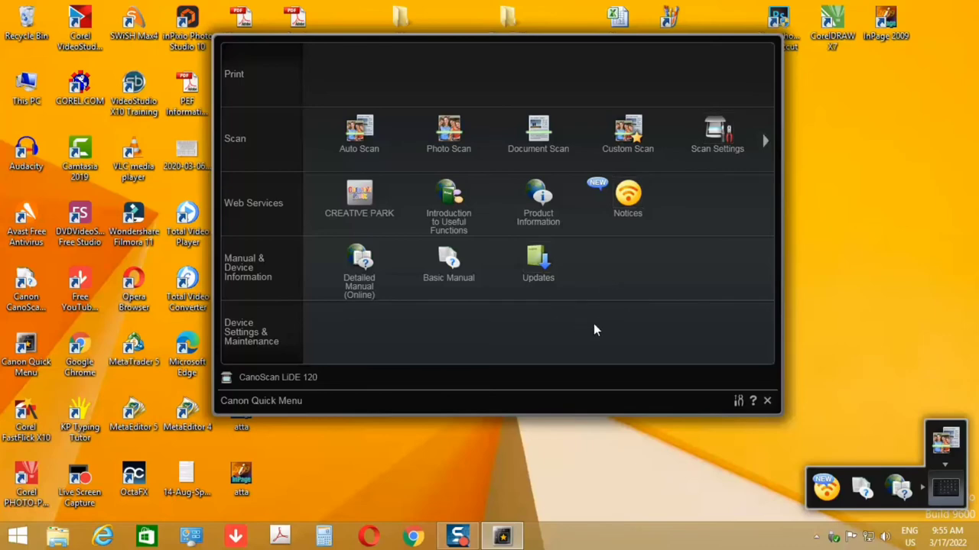
pyautogui.click(288, 377)
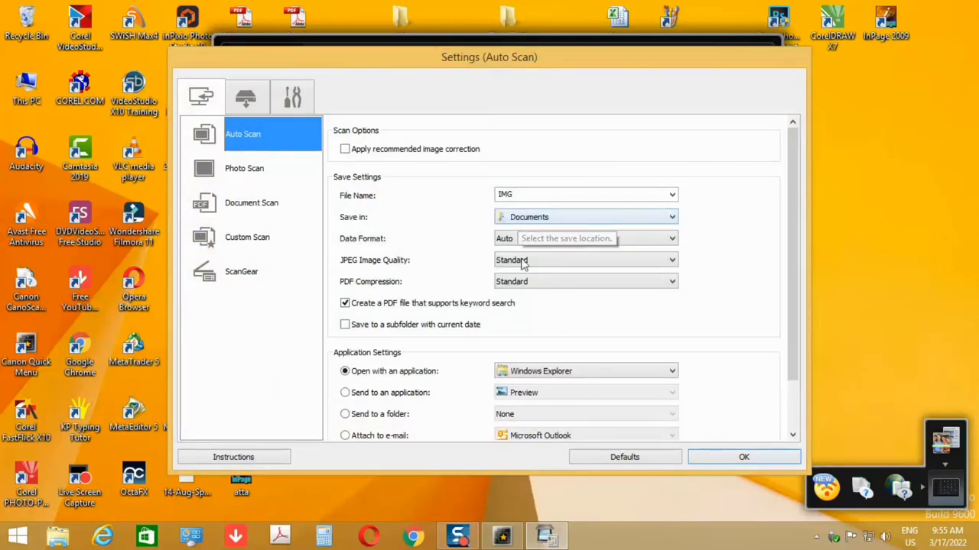
pyautogui.scroll(-1, 536, 348)
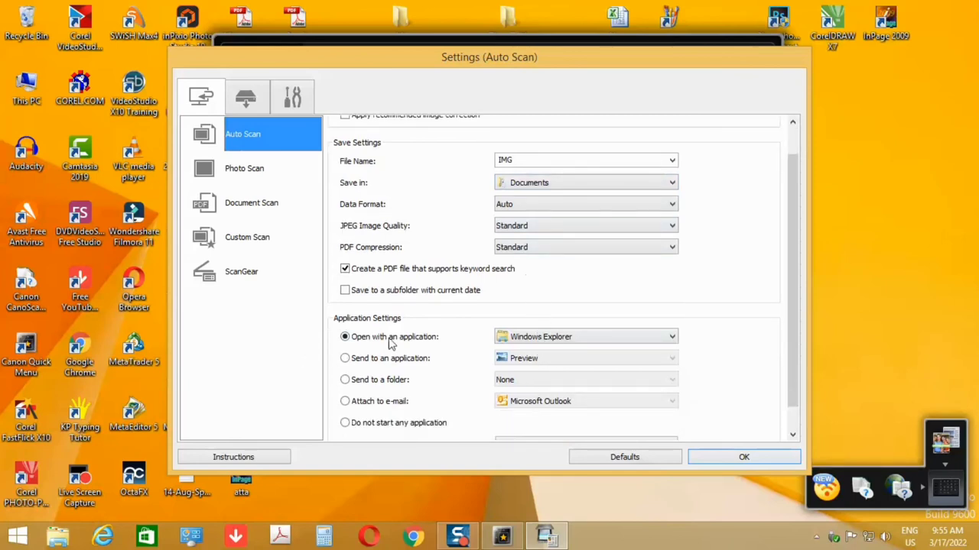
pyautogui.click(239, 174)
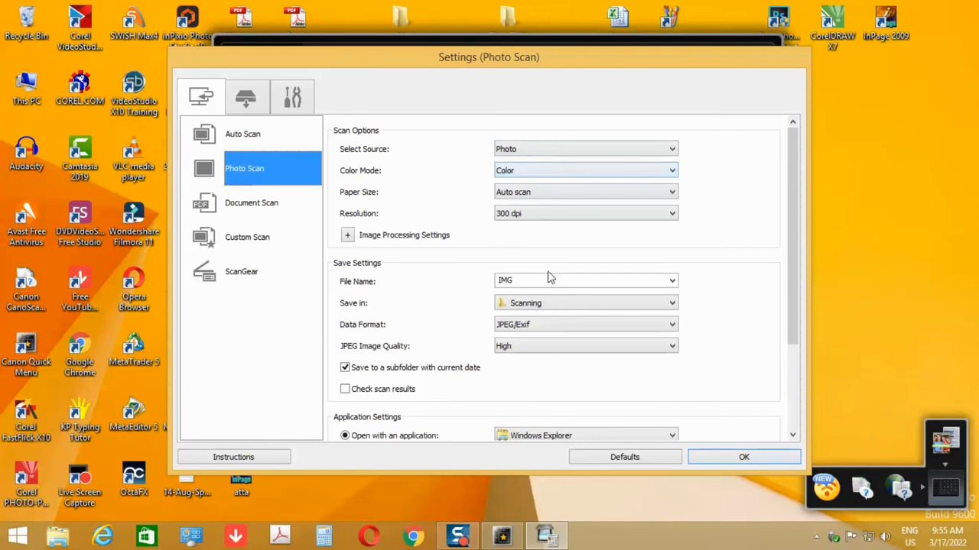
pyautogui.click(251, 211)
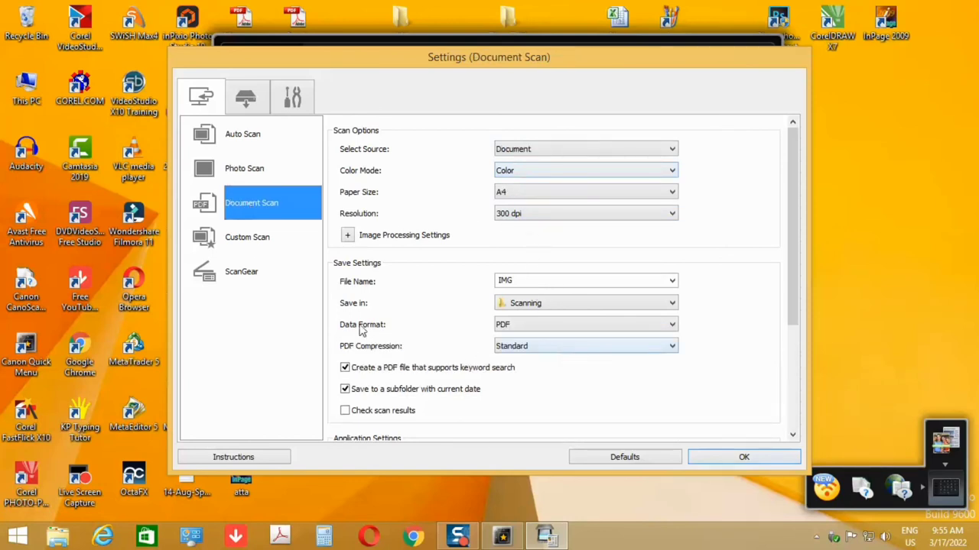
pyautogui.click(259, 233)
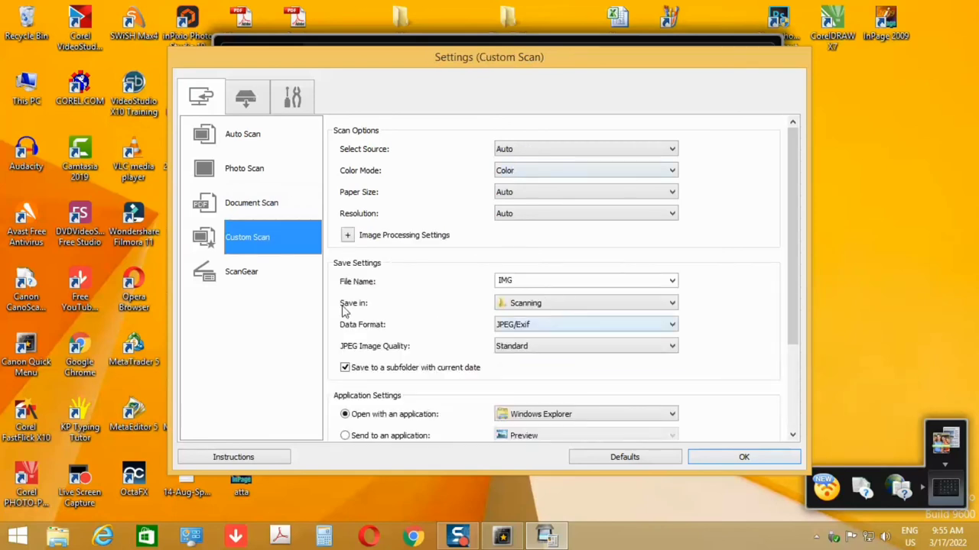
pyautogui.click(247, 276)
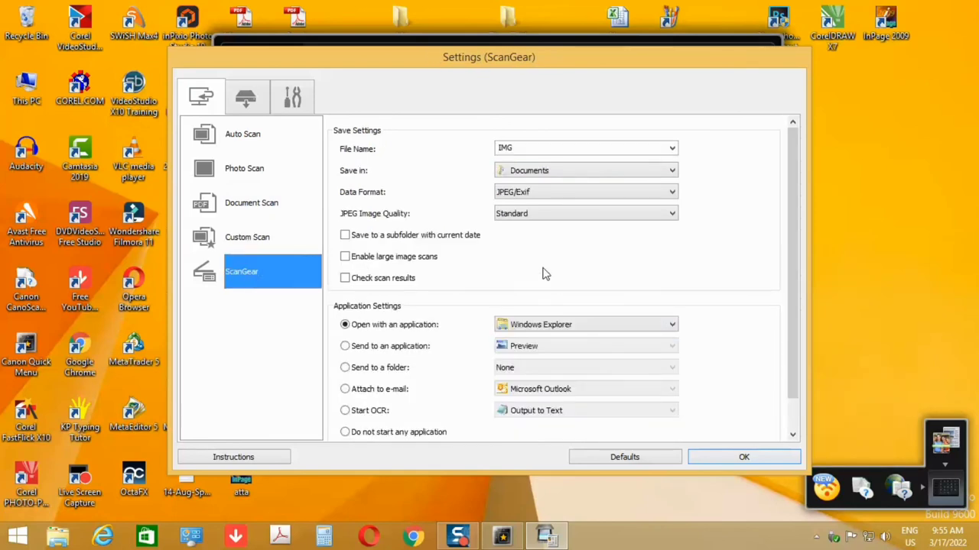
pyautogui.scroll(-1, 562, 295)
pyautogui.scroll(1, 586, 295)
# Review the settings for the scanner's PDF button and the General Settings
pyautogui.click(257, 109)
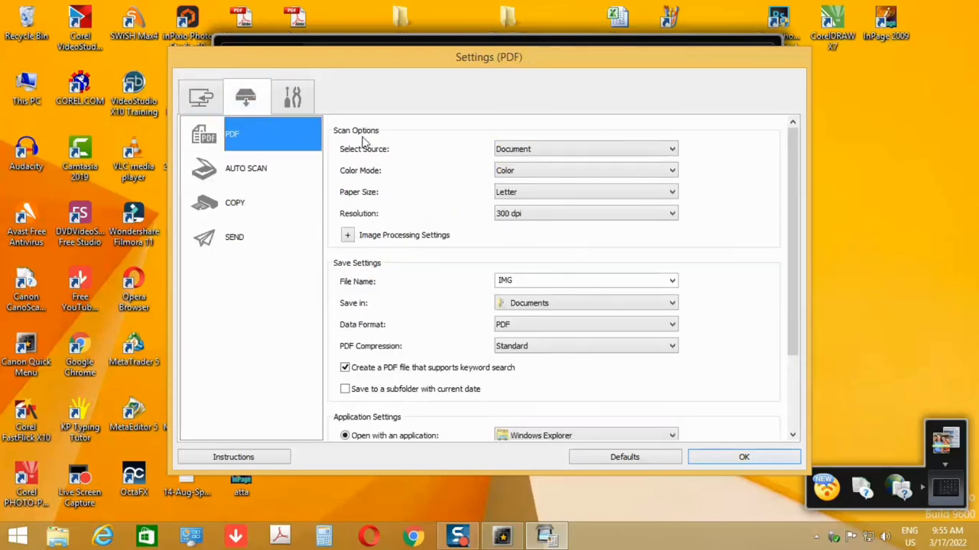
pyautogui.click(202, 97)
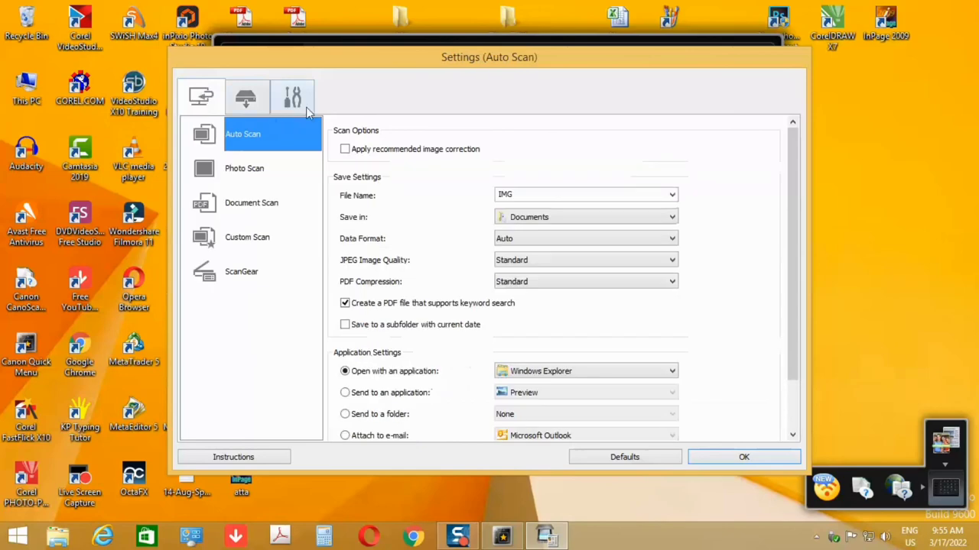
pyautogui.click(294, 98)
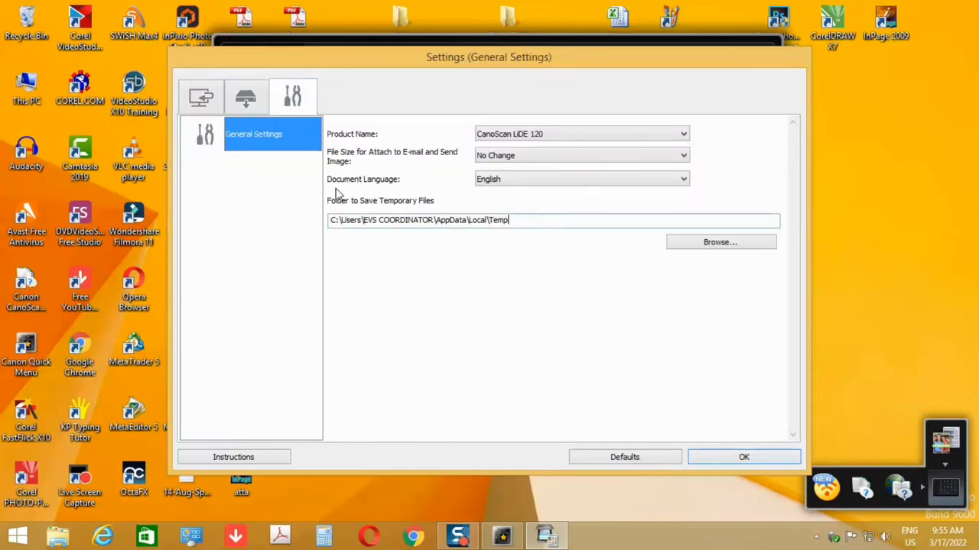